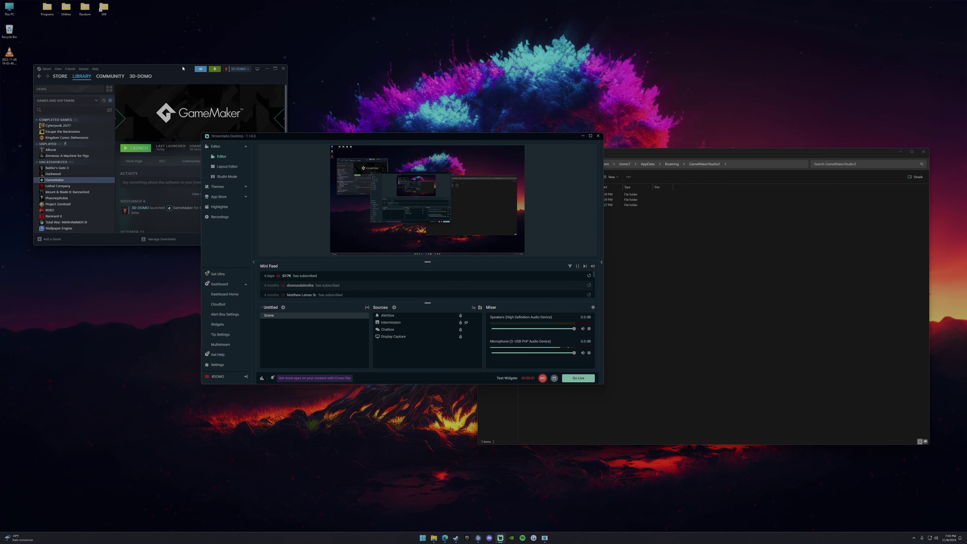
- Bring the Steam library window forward, reposition it, and launch GameMaker from its page
left_click(143, 142)
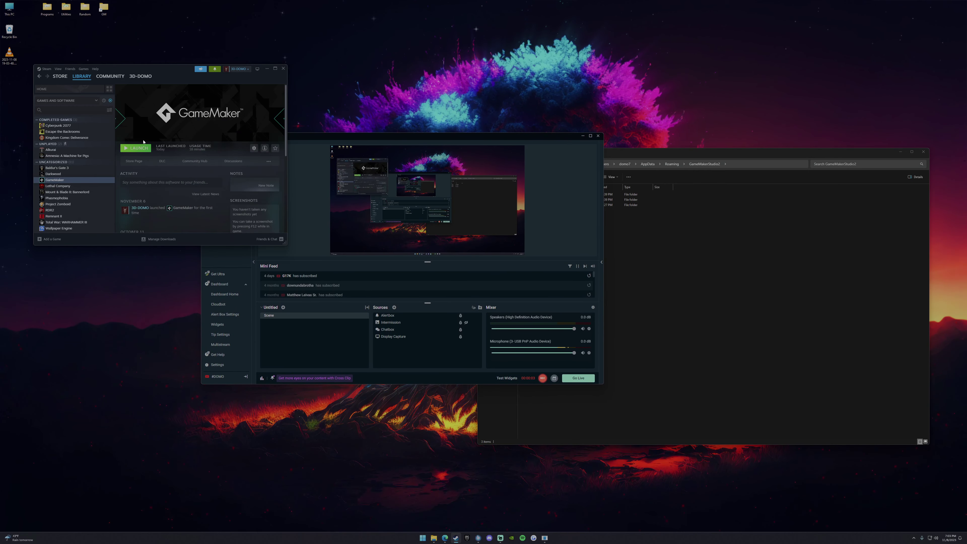
left_click_drag(149, 75, 155, 115)
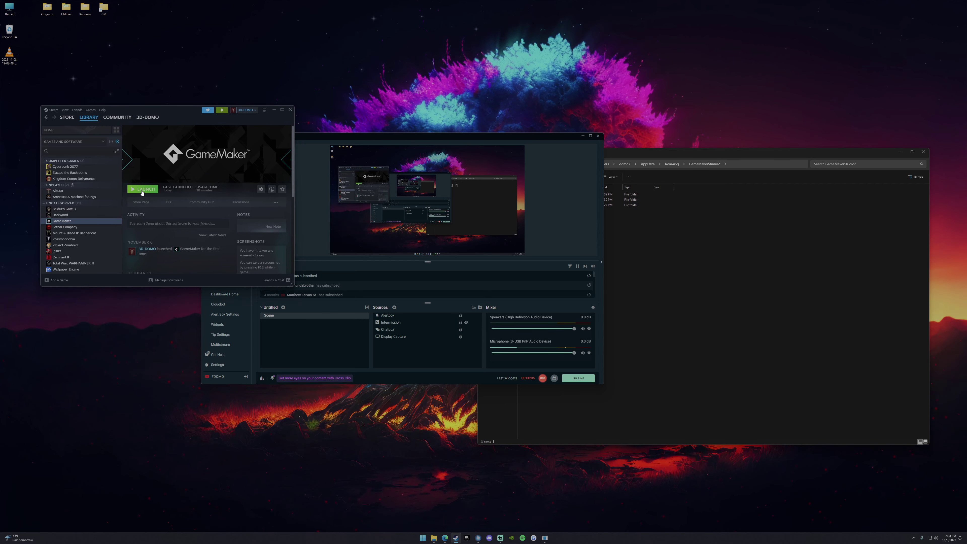
left_click(142, 189)
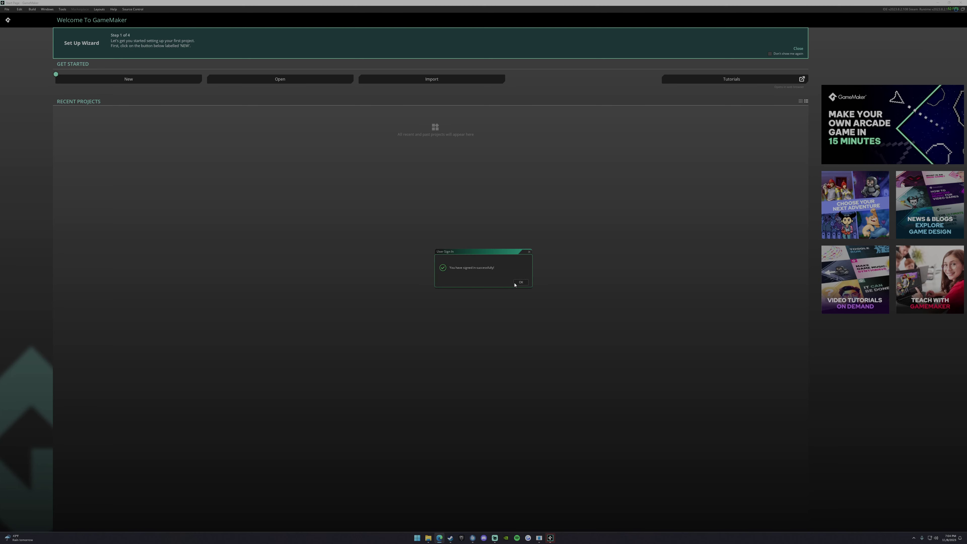
- Dismiss the User Signed In confirmation with OK
left_click(518, 283)
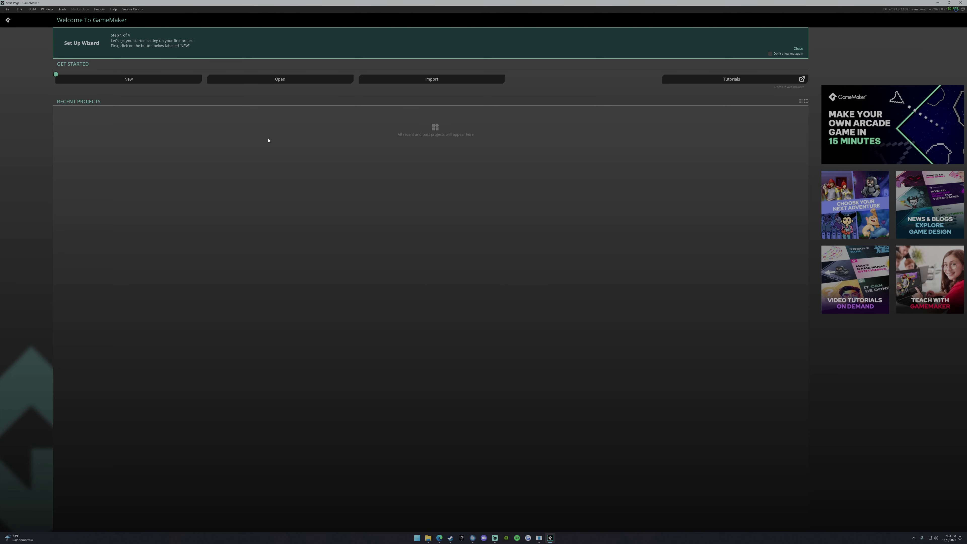
- Close the GameMaker window and launch it again from Steam's library page
left_click(960, 4)
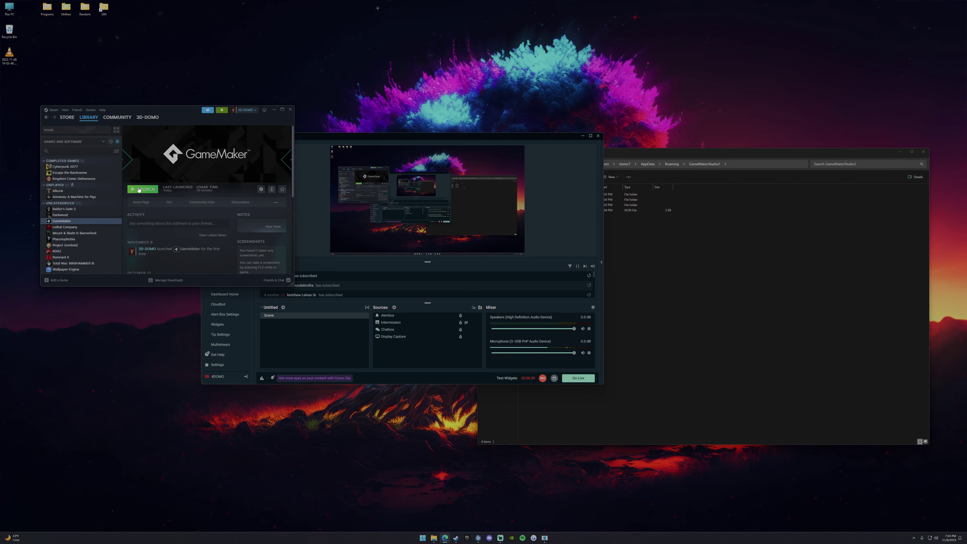
left_click(139, 189)
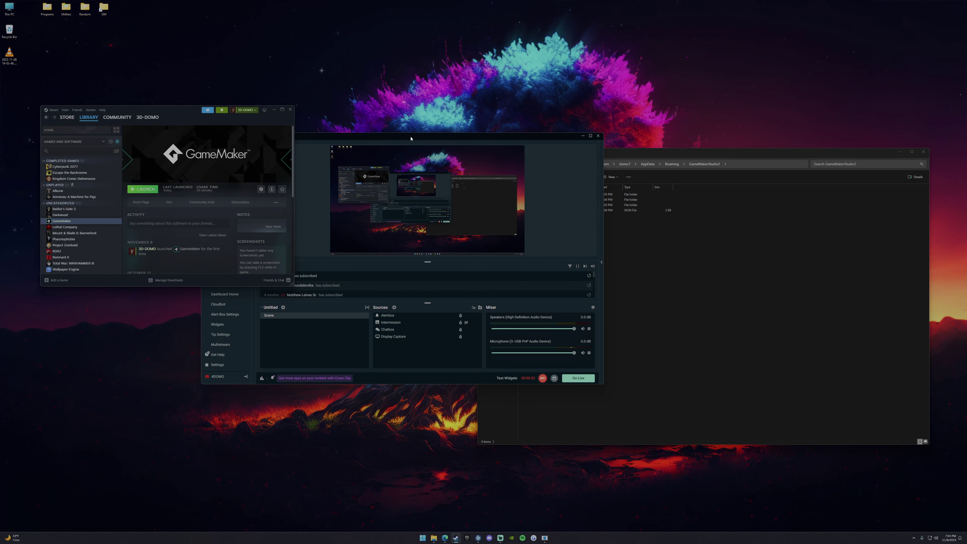
- Delete um.json from the AppData\Roaming\GameMakerStudio2 folder in File Explorer
left_click(652, 153)
left_click_drag(652, 153, 544, 164)
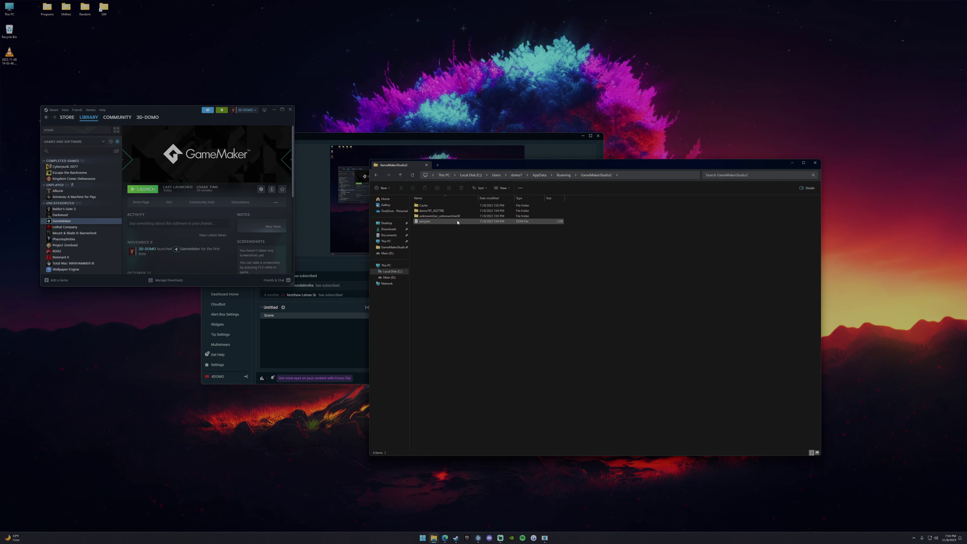
right_click(438, 225)
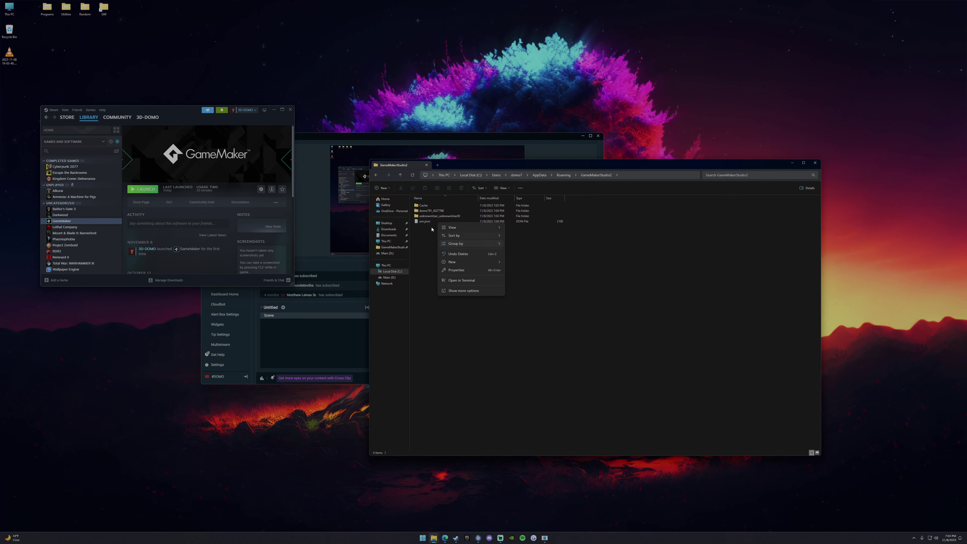
left_click(425, 221)
right_click(426, 222)
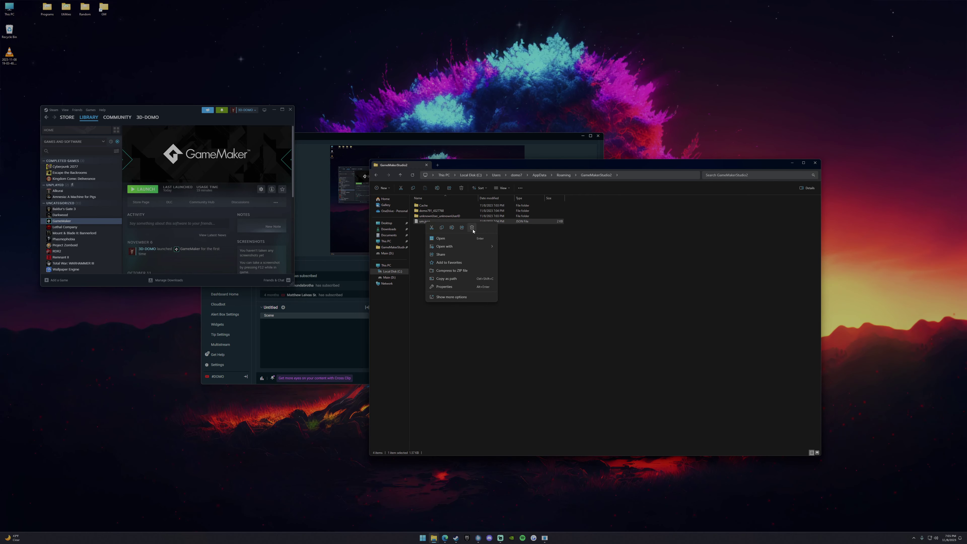
left_click(472, 228)
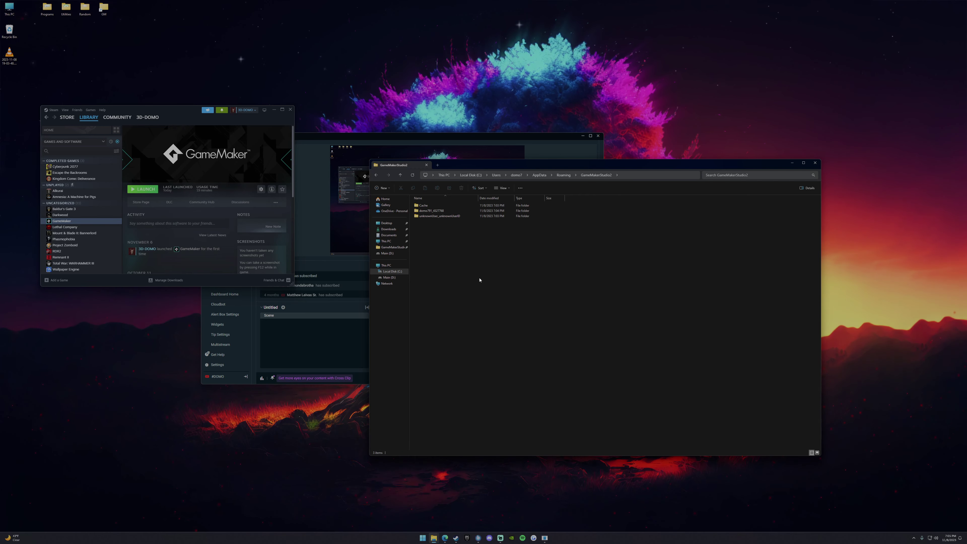
- Relaunch GameMaker from the LAUNCH button on Steam's GameMaker page
left_click(139, 192)
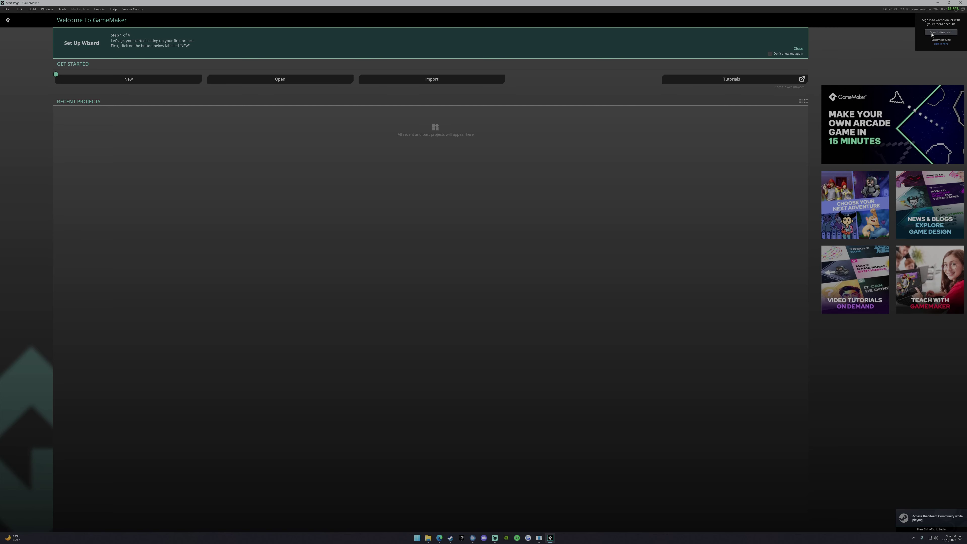
left_click(949, 32)
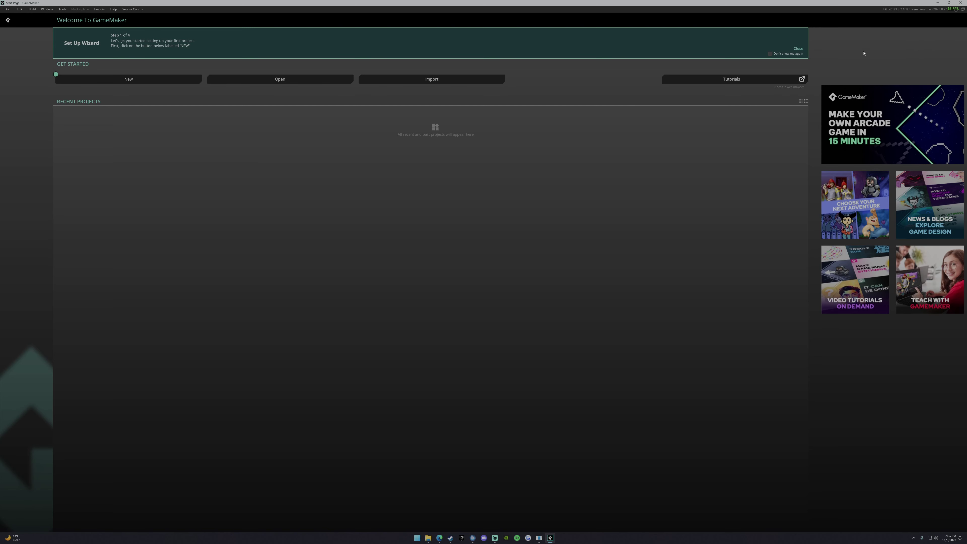
left_click(956, 9)
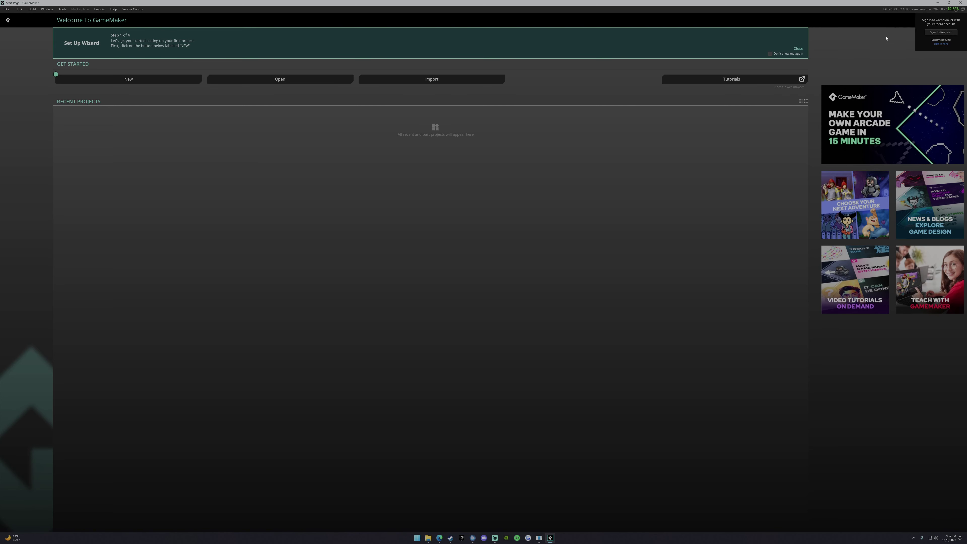
- Sign in to the GameMaker account via Sign In/Register and dismiss the success message
left_click(949, 35)
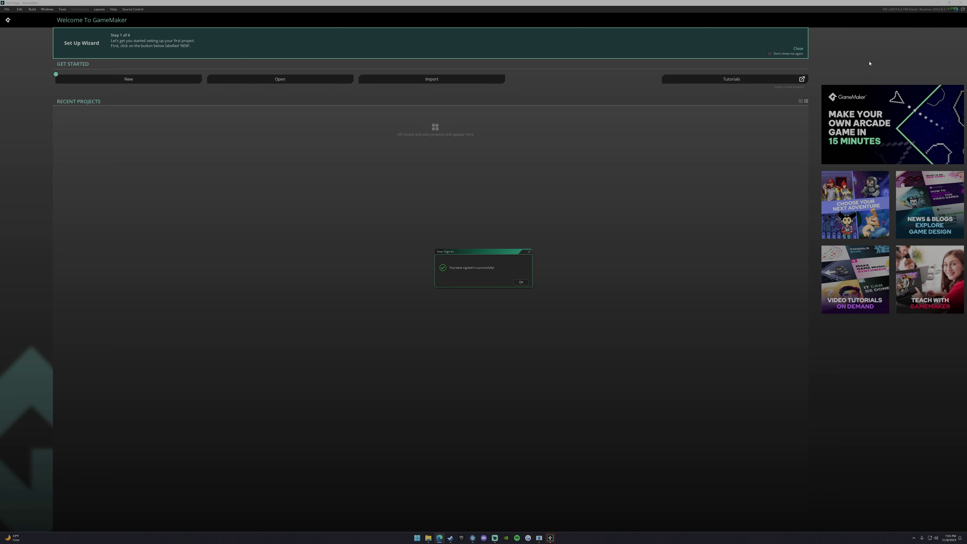
left_click(520, 282)
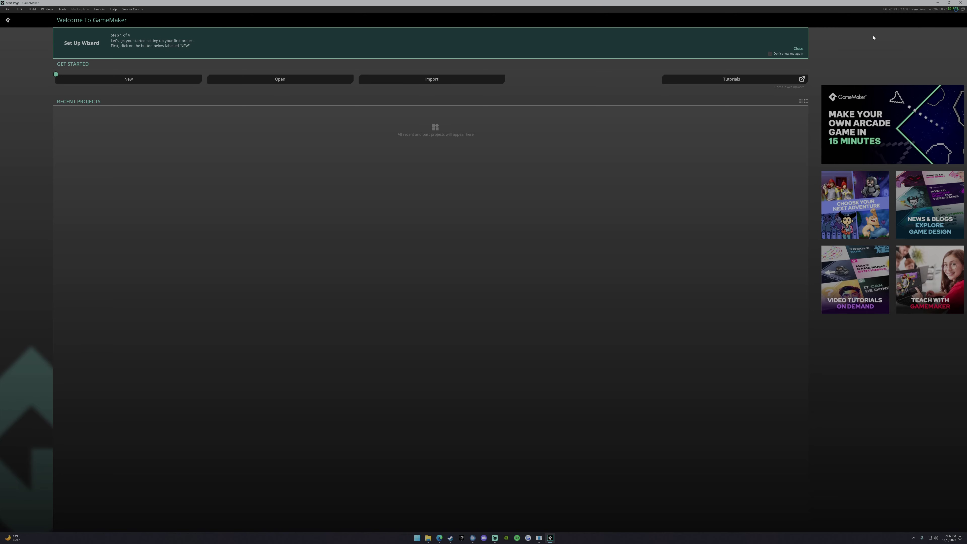
- Close GameMaker from the X in its title bar
left_click(962, 2)
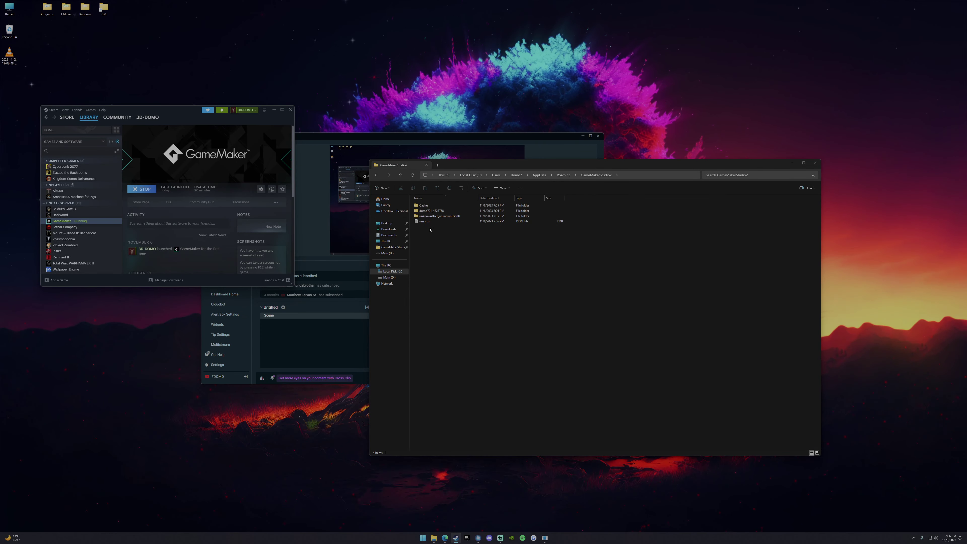
- Open um.json in Notepad, then close both Notepad copies
double_click(425, 221)
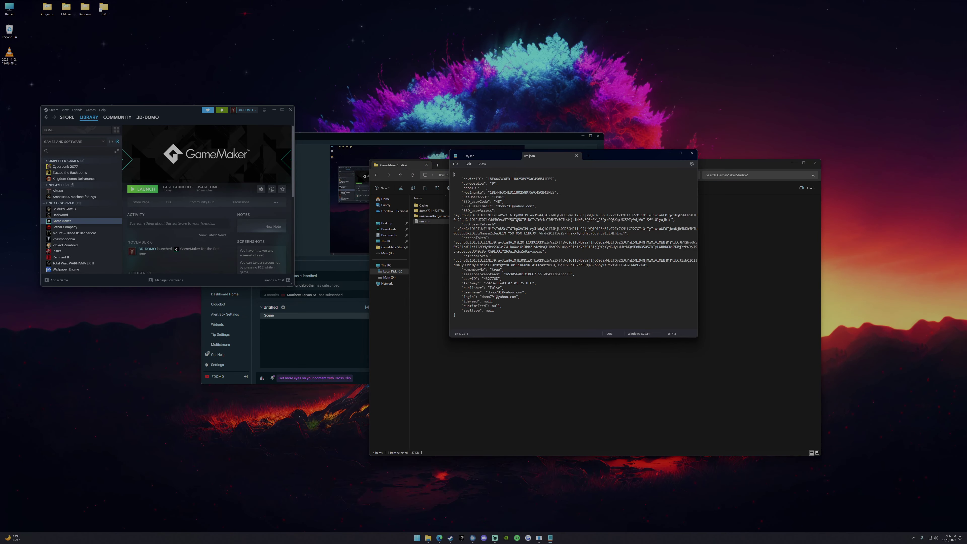
left_click(517, 156)
left_click(516, 155)
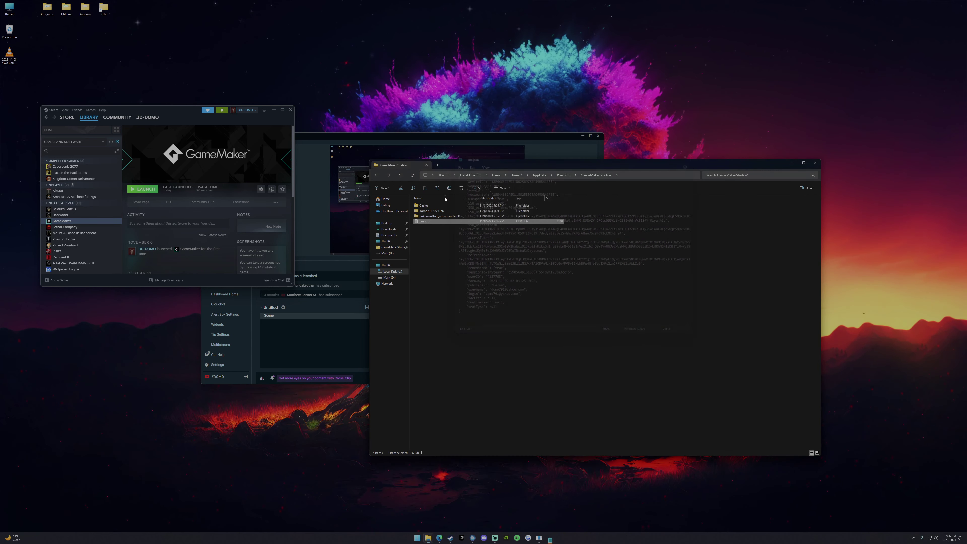
- Open um.json in Visual Studio Code, close it, and reopen the file in Notepad
right_click(427, 222)
mouse_move(445, 249)
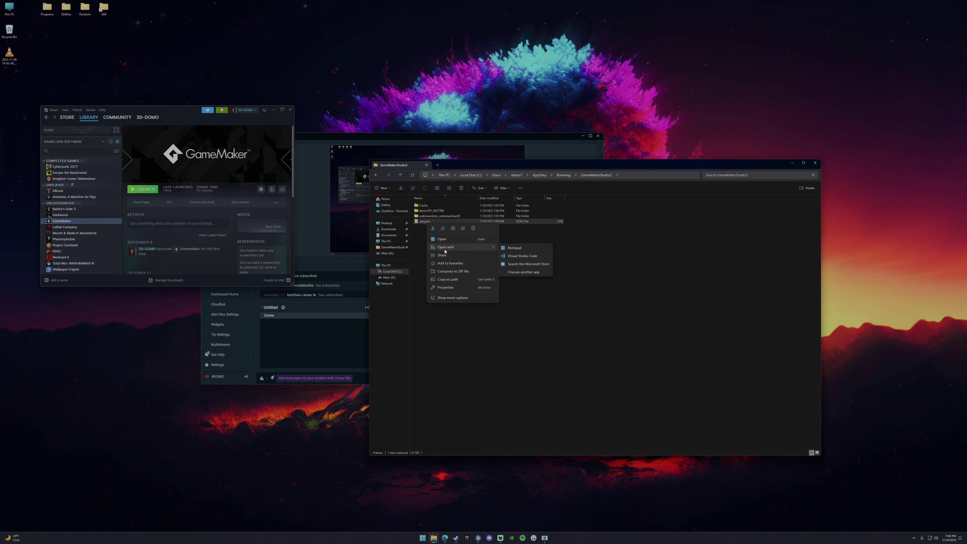
left_click(523, 256)
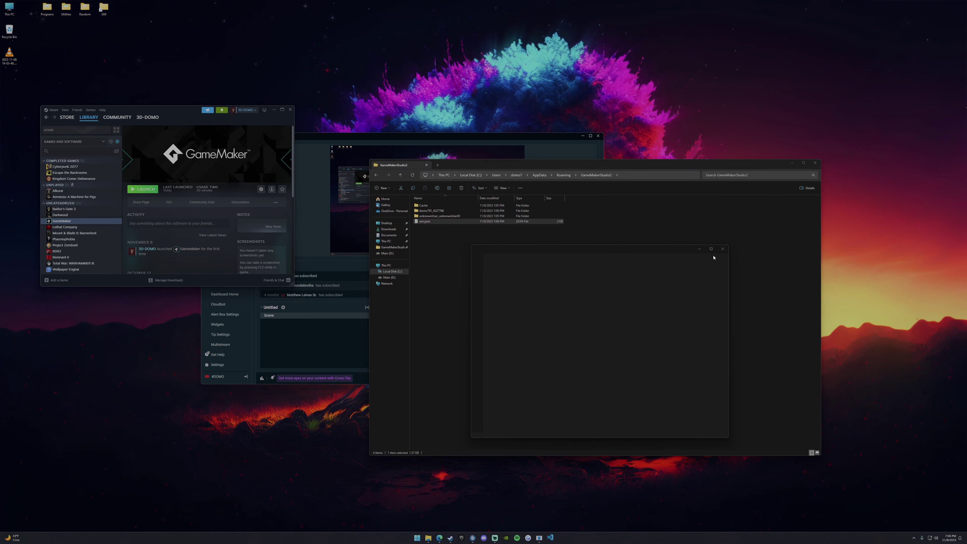
left_click(723, 249)
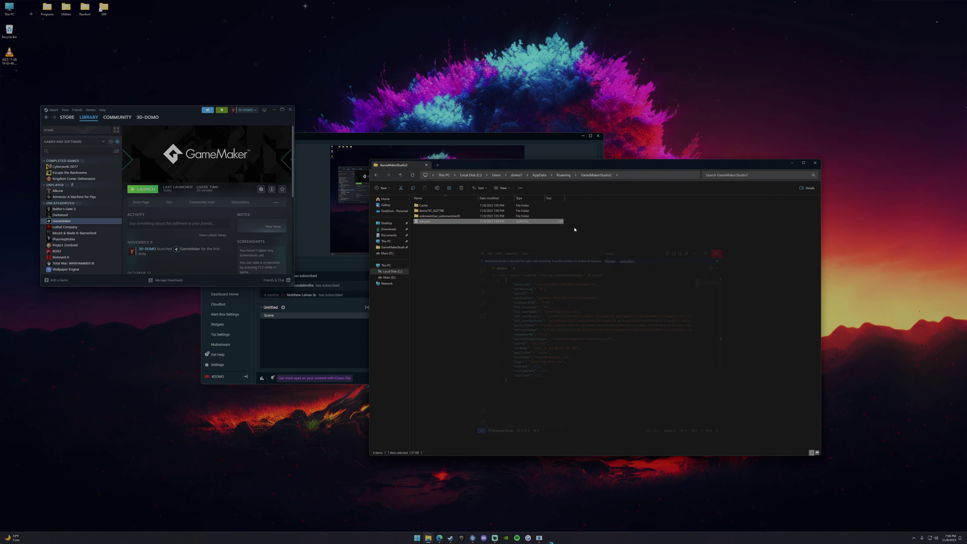
double_click(427, 221)
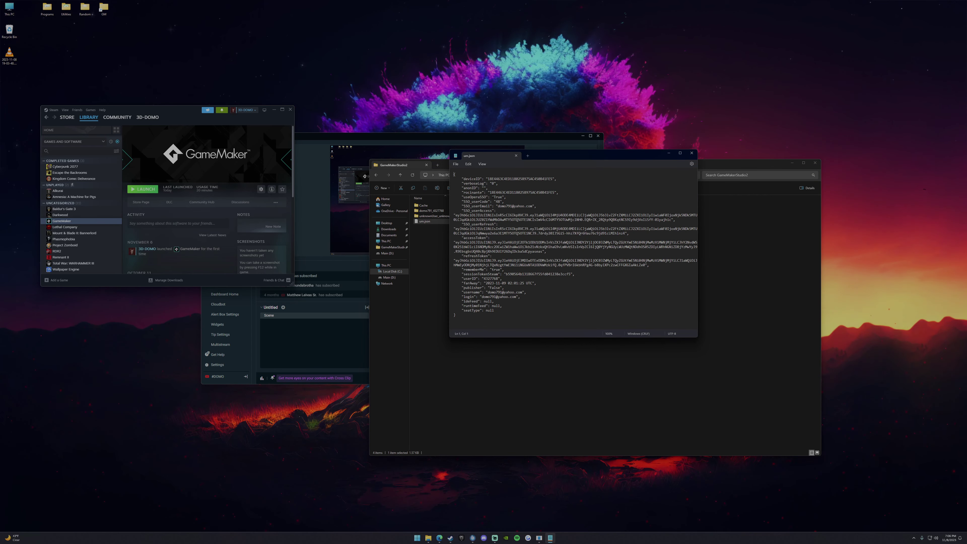
- Change useOperaSSO from True to False in um.json, save, and close Notepad
key("shift+Right")
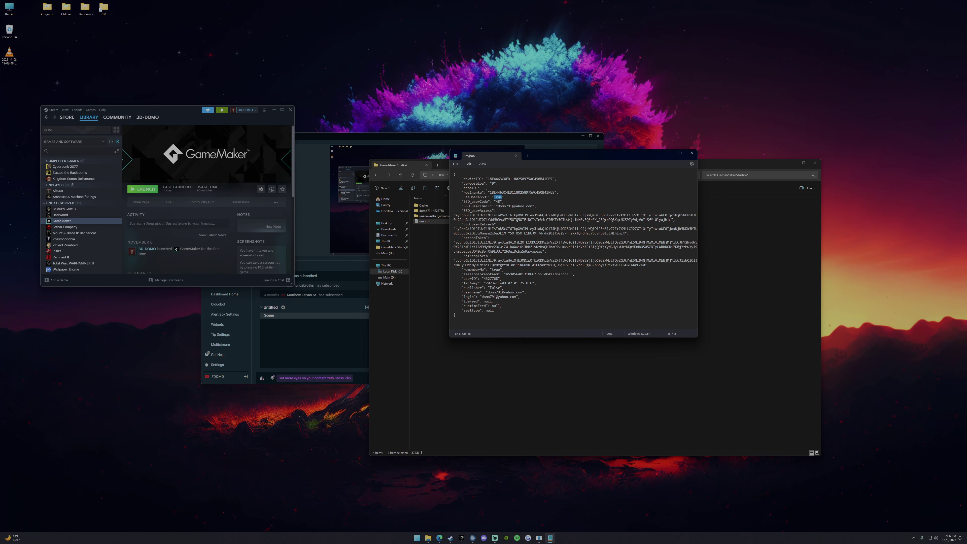
type("Fals")
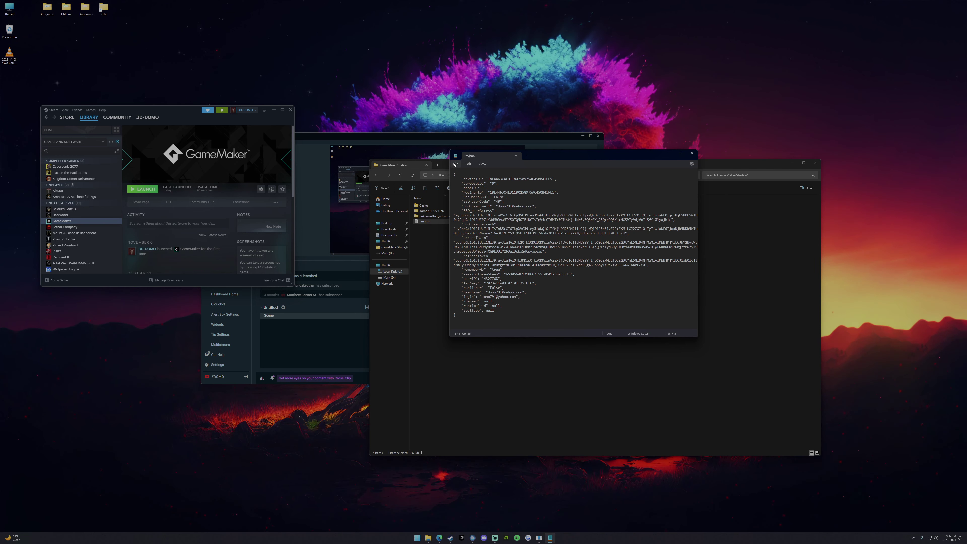
key("ctrl+s")
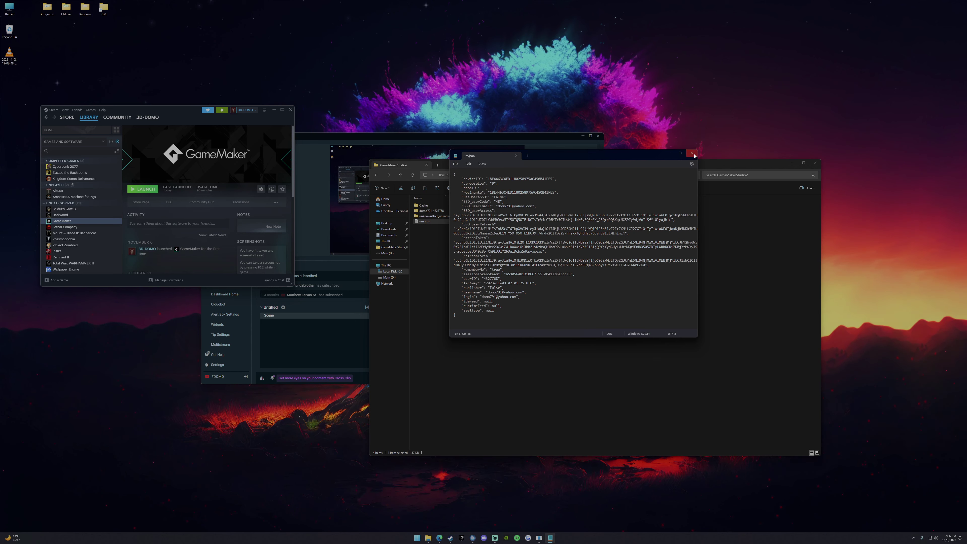
left_click(692, 154)
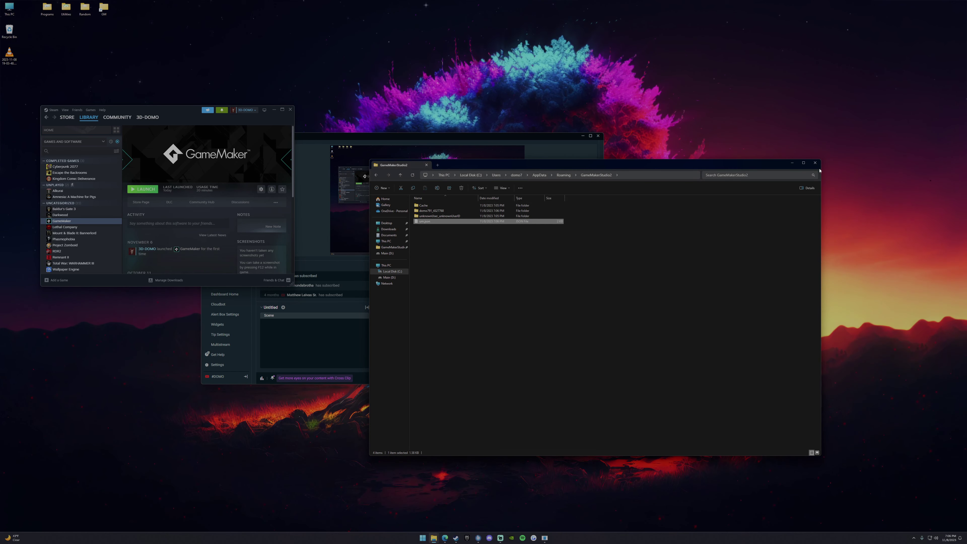
- Launch GameMaker with the edited um.json, let the Welcome page load, then close it
left_click(148, 192)
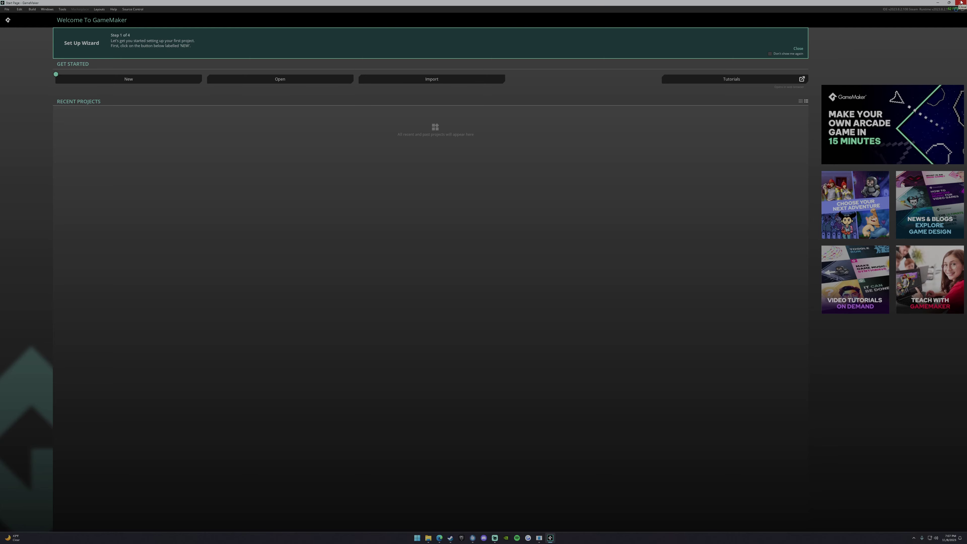
left_click(961, 3)
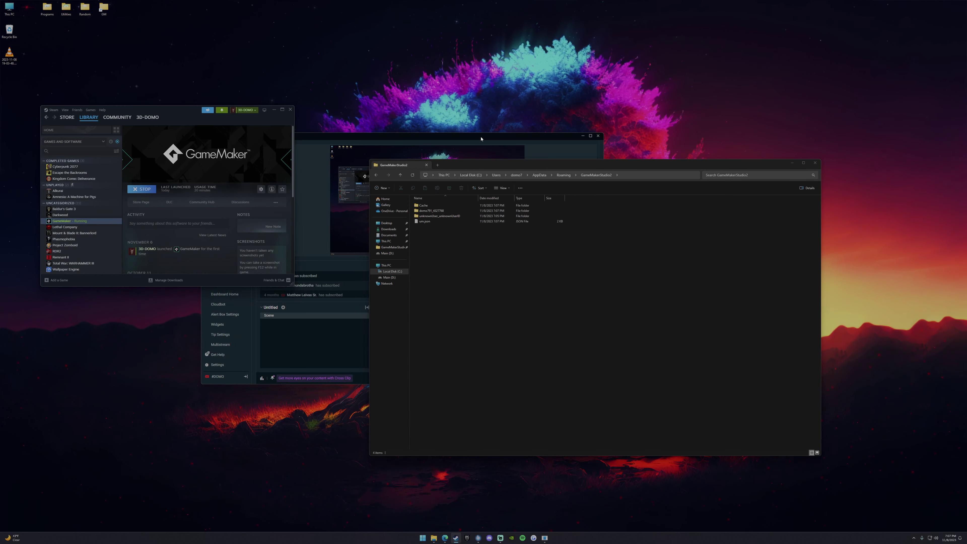